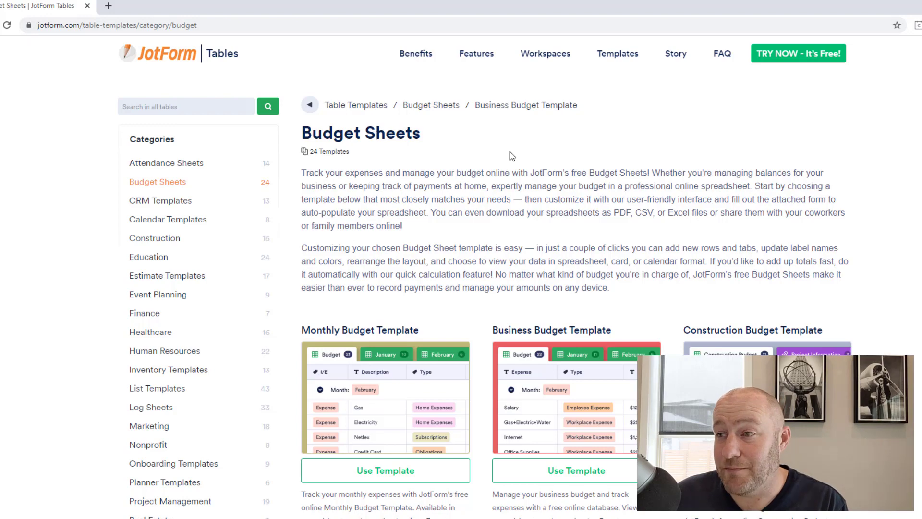
scroll(377, 269, down, 3)
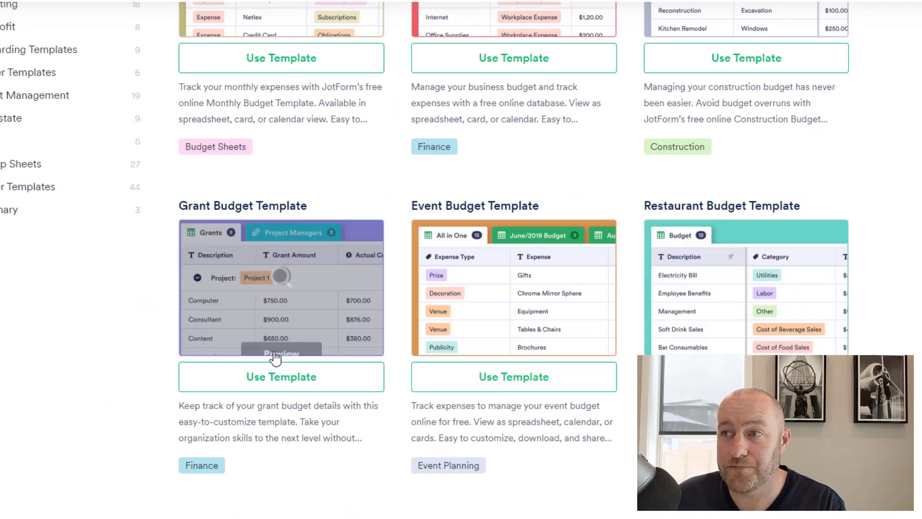
scroll(746, 275, down, 3)
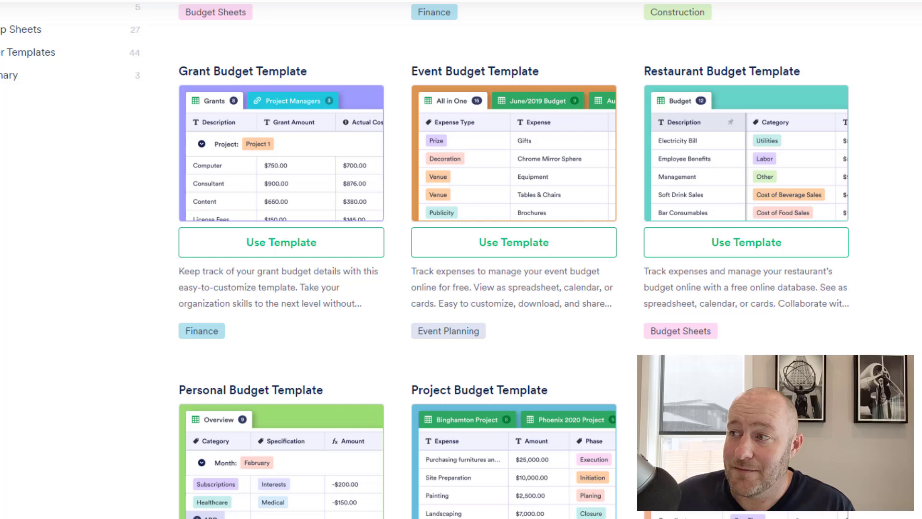
scroll(514, 259, up, 9)
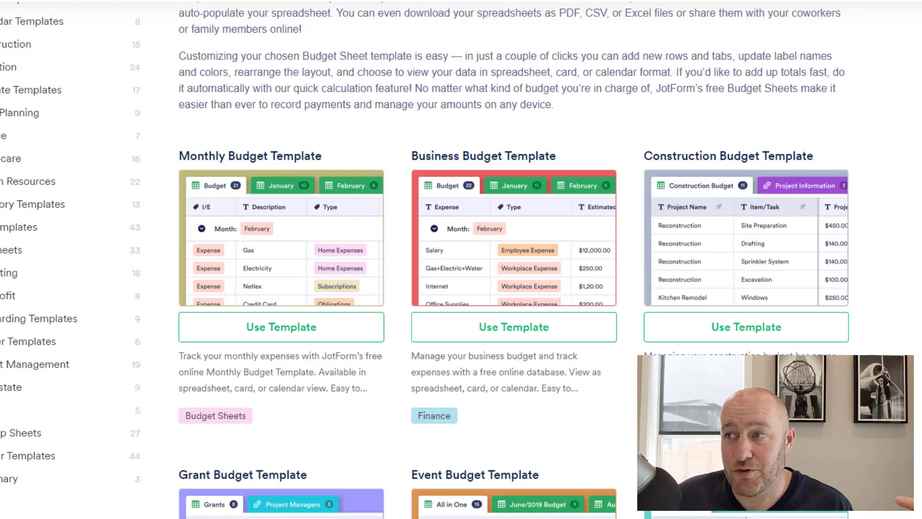
Create a new table from the Business Budget Template and let it open on the Budget tab
click(514, 335)
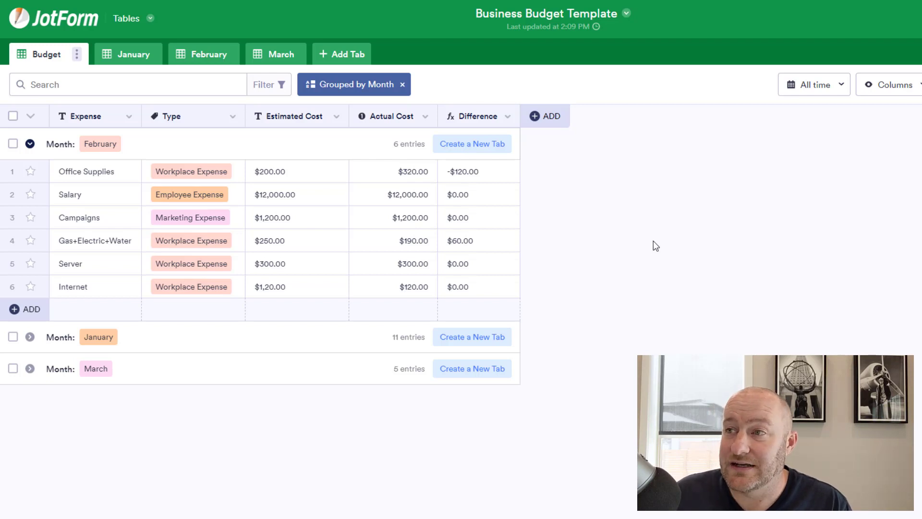
mouse_move(478, 233)
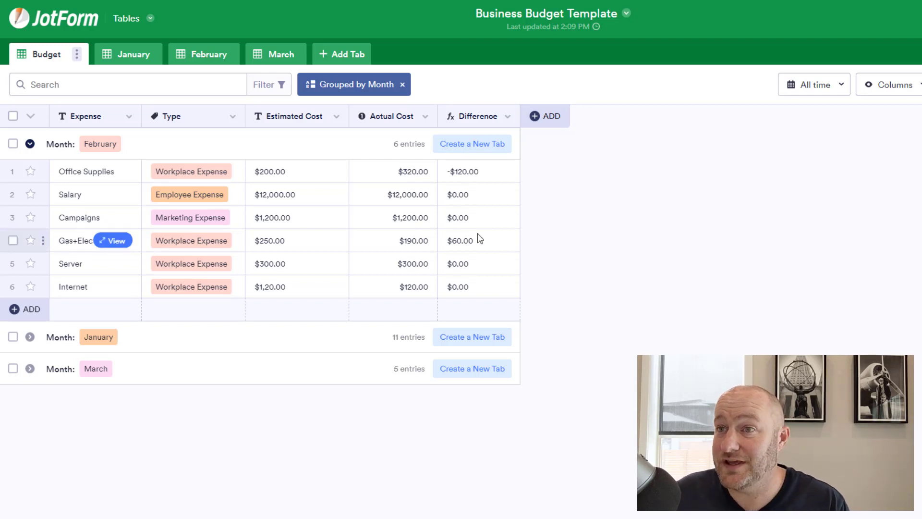
mouse_move(86, 167)
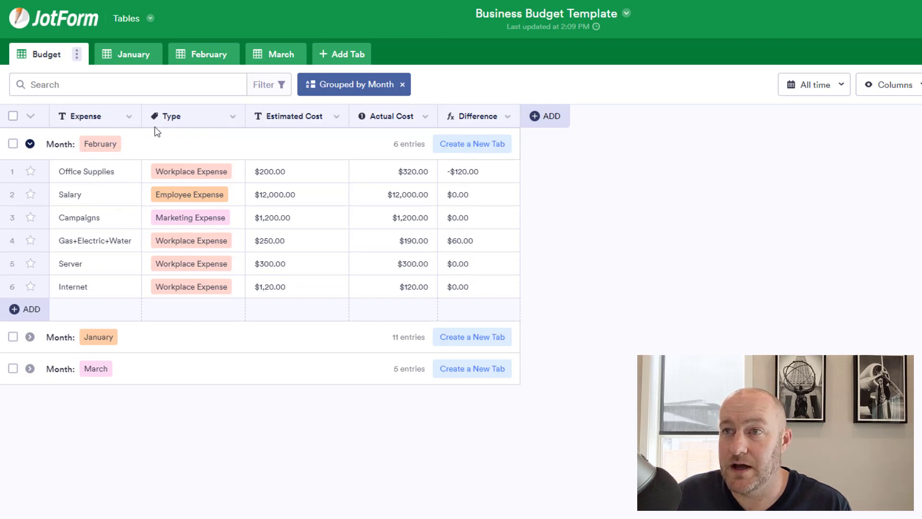
Remove the Month grouping, then select row 1's Estimated Cost and Actual Cost cells
click(402, 85)
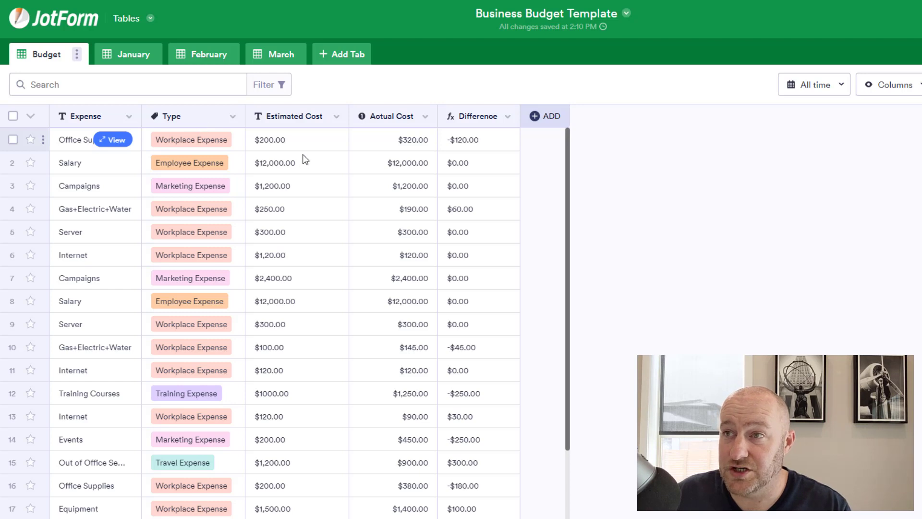
click(312, 145)
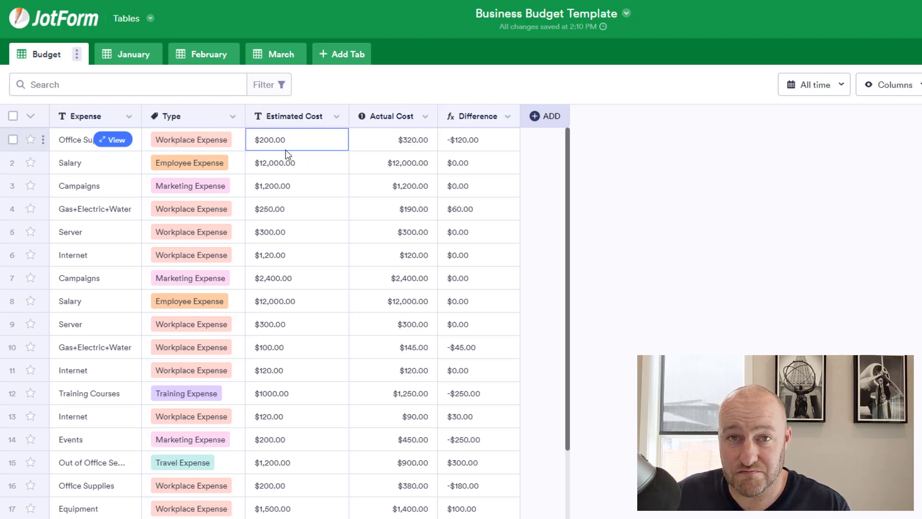
click(389, 145)
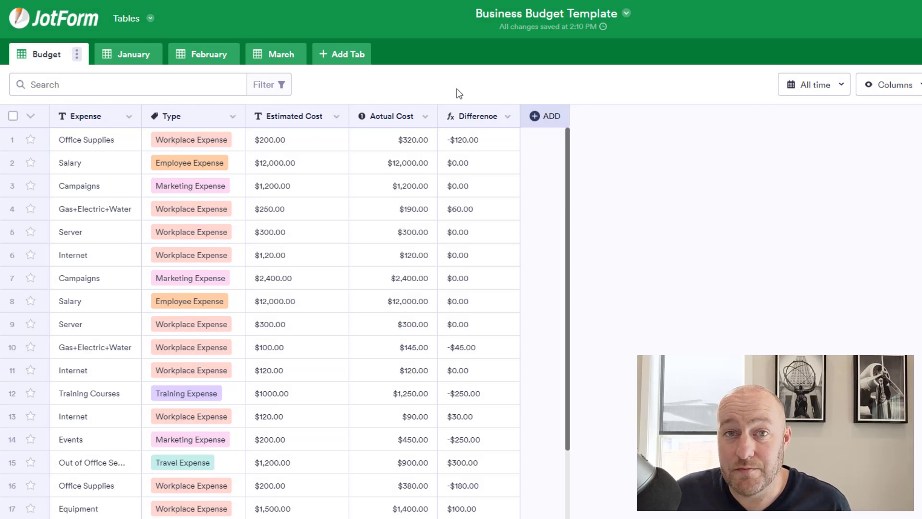
click(509, 118)
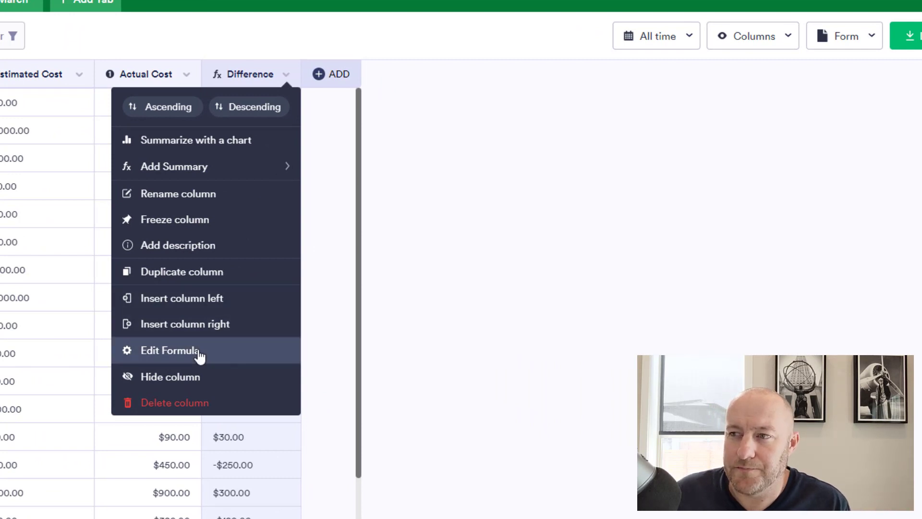
click(169, 355)
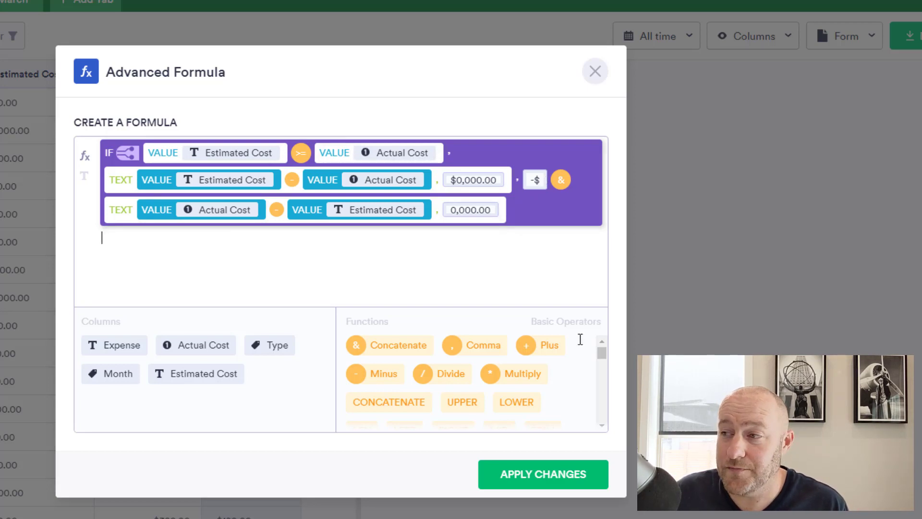
click(531, 485)
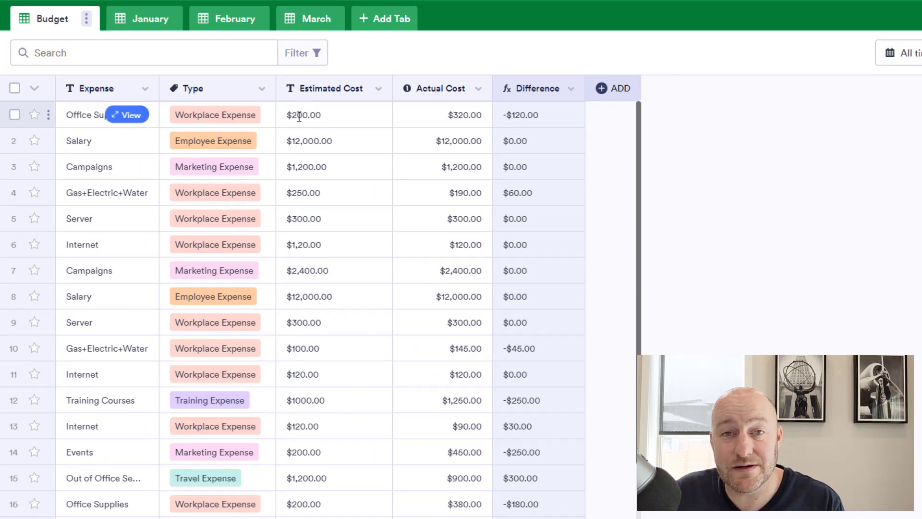
click(437, 121)
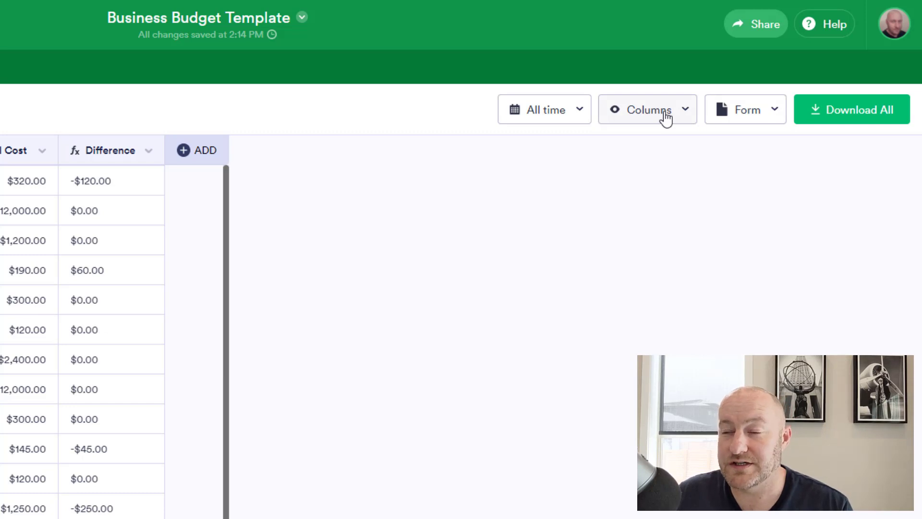
Turn on the hidden Month column in the Show/Hide Columns list
click(665, 115)
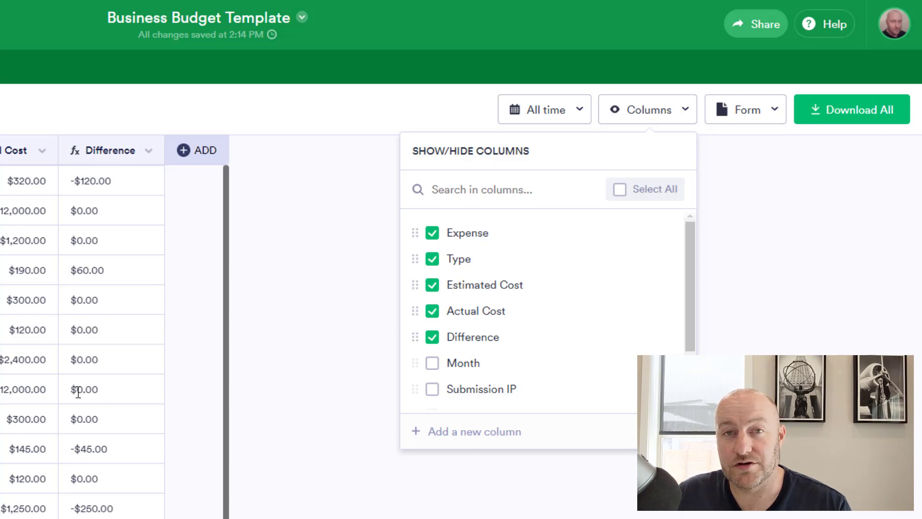
scroll(532, 339, down, 3)
click(448, 285)
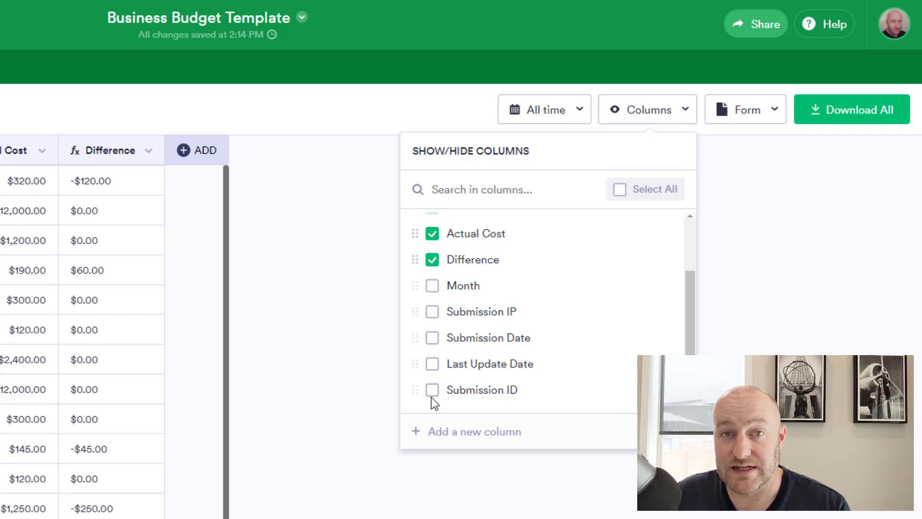
click(432, 287)
click(330, 280)
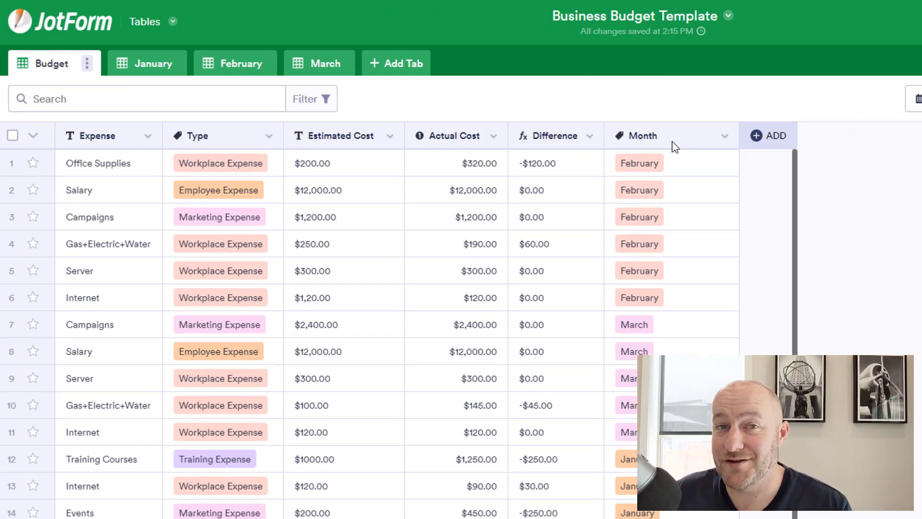
Group rows by Month, collapse February and March, and leave January expanded
click(673, 141)
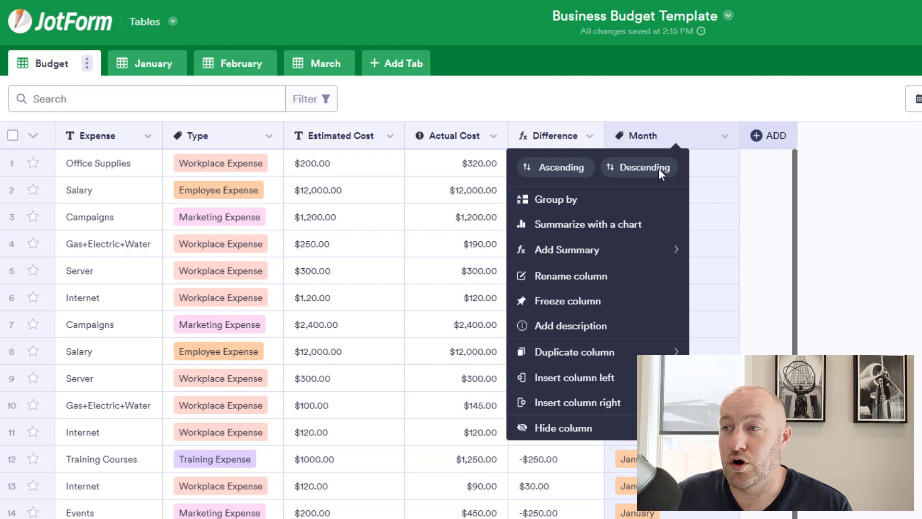
click(549, 207)
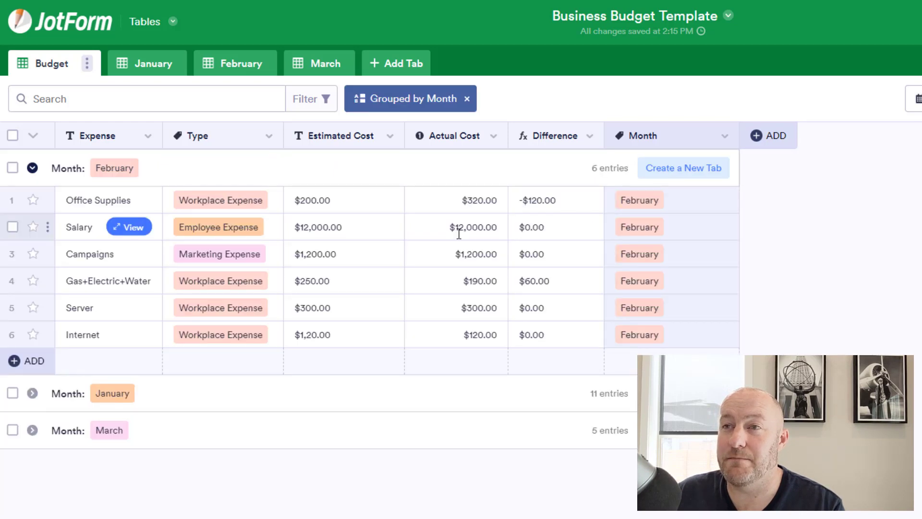
click(32, 168)
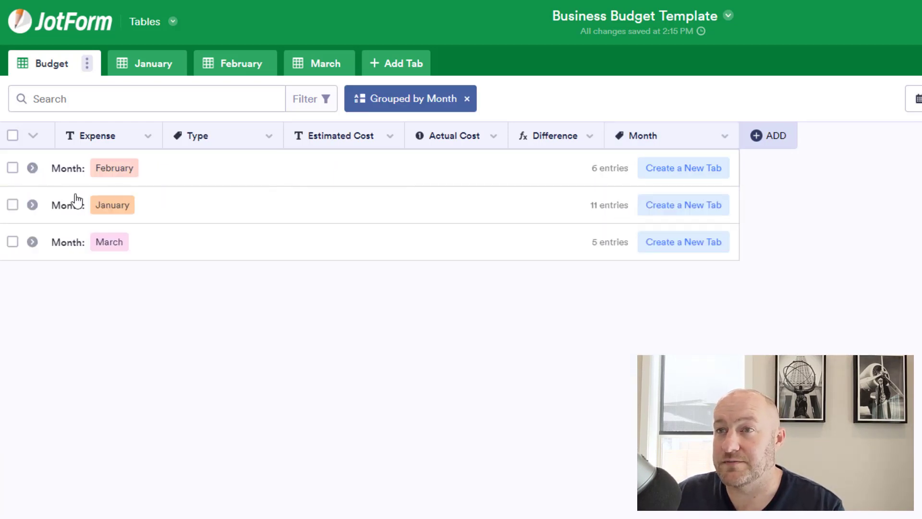
click(33, 169)
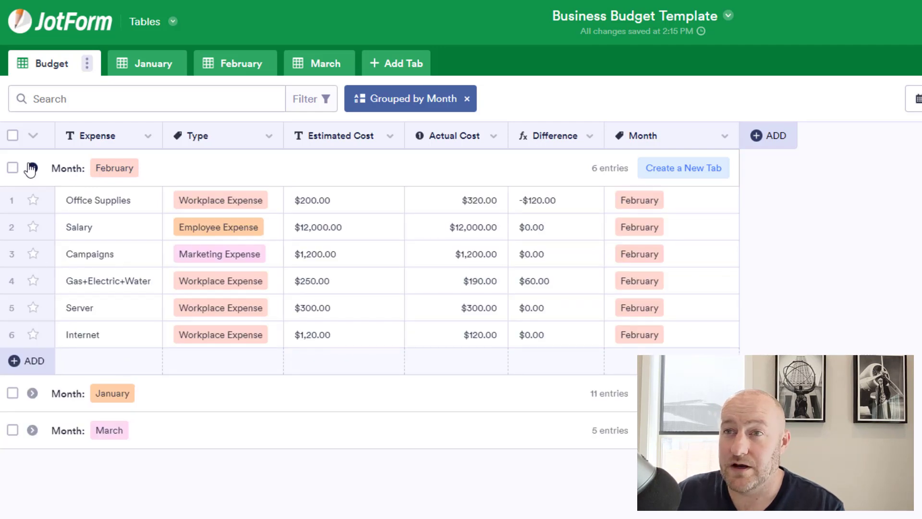
click(32, 168)
click(33, 243)
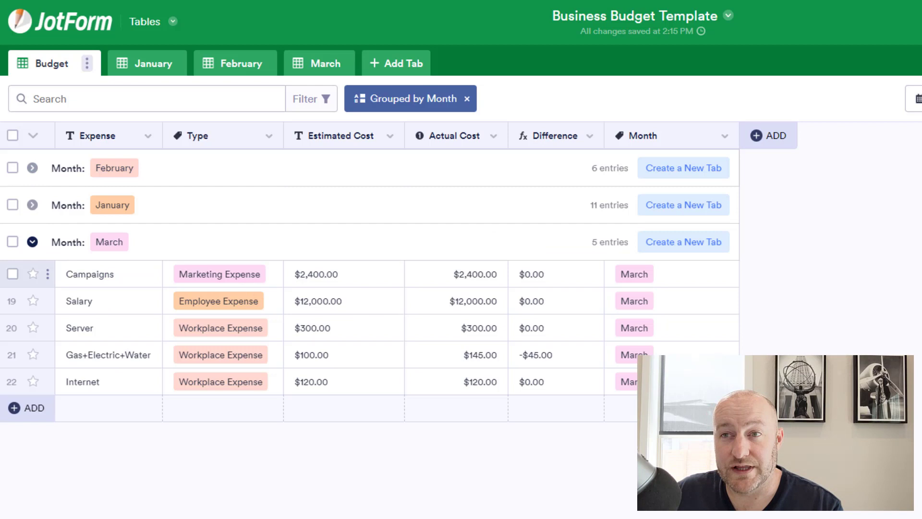
click(32, 242)
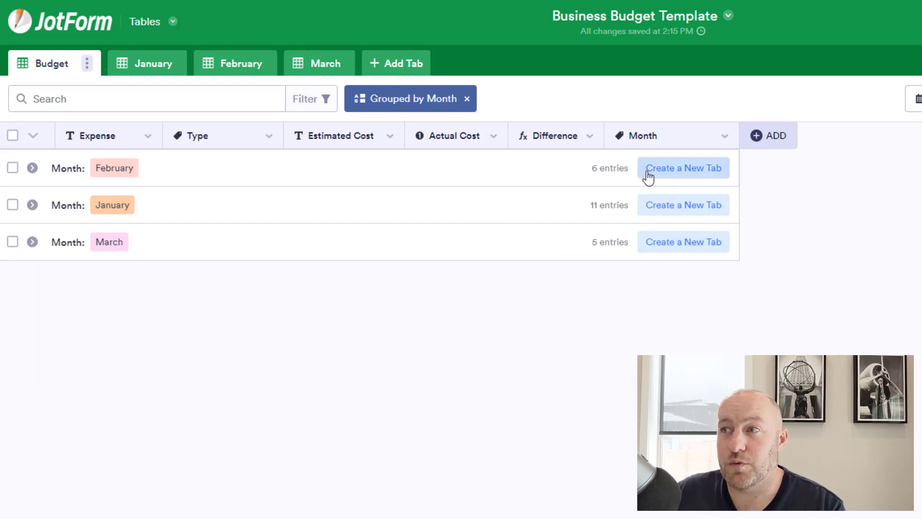
click(32, 205)
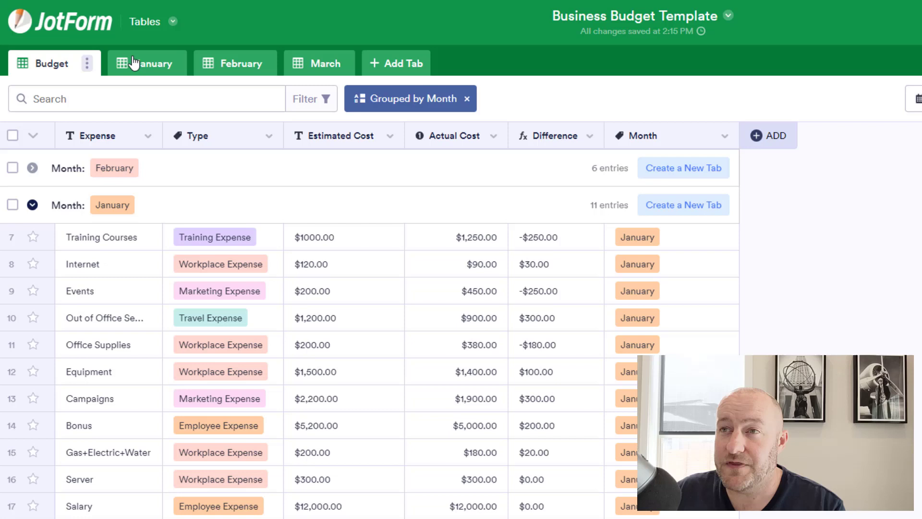
View the filtered January tab, then return to the month-grouped Budget tab
click(152, 66)
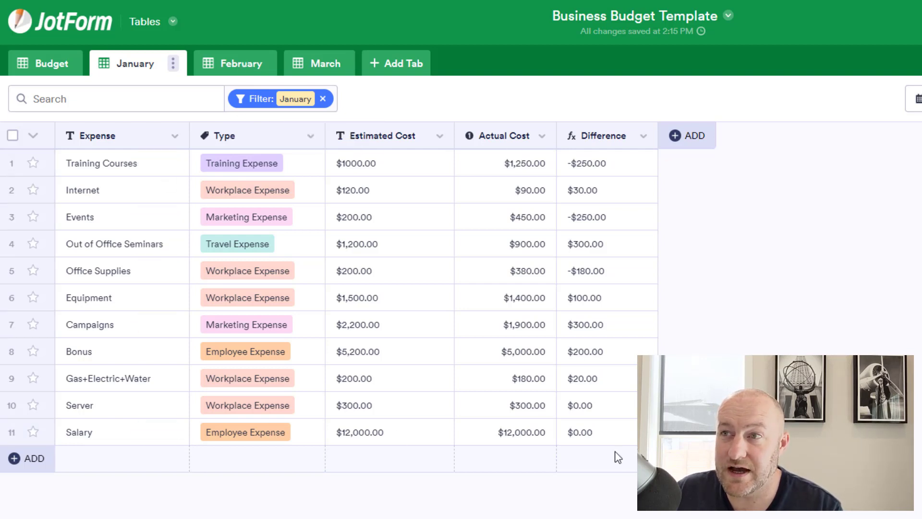
mouse_move(283, 107)
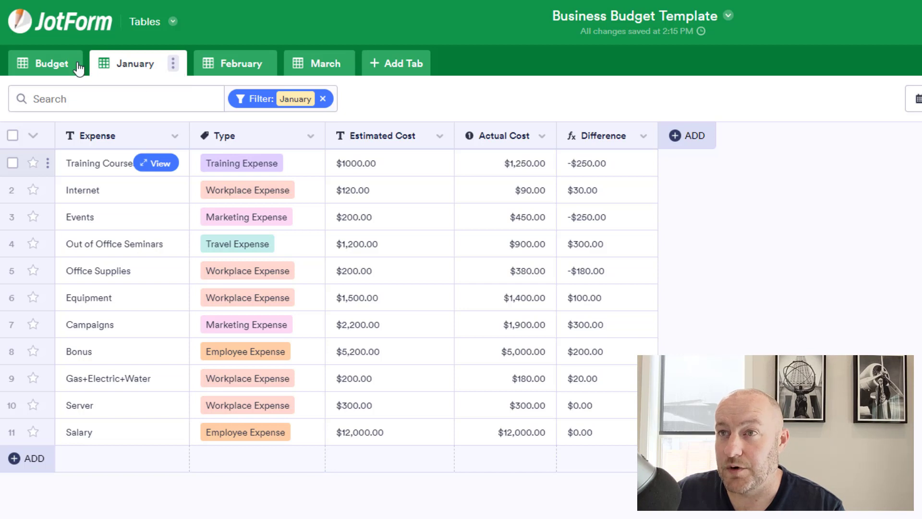
click(57, 64)
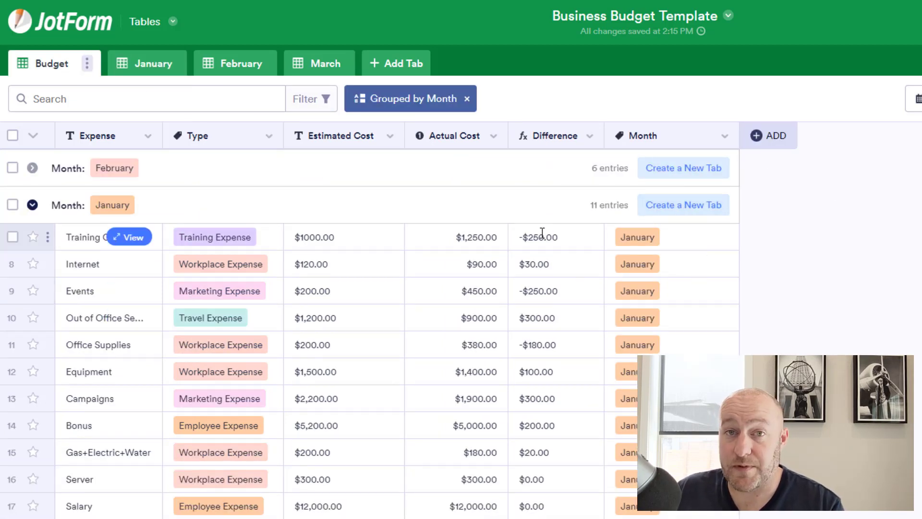
Create a new tab named 'Jan*' from the January group's entries
click(682, 210)
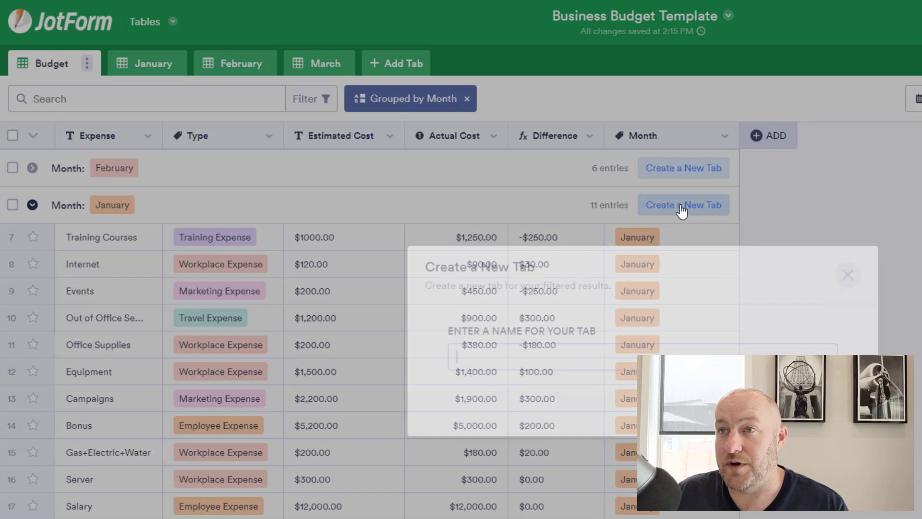
text(Jan)
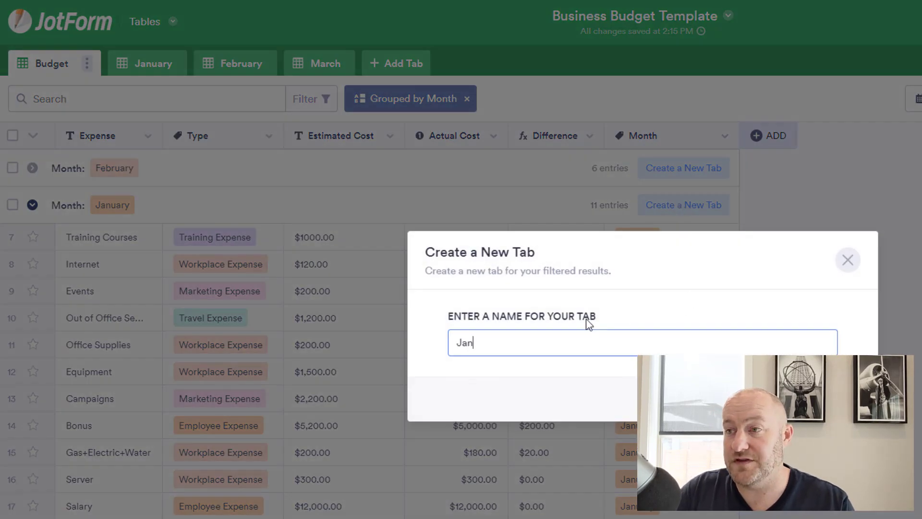
text(*)
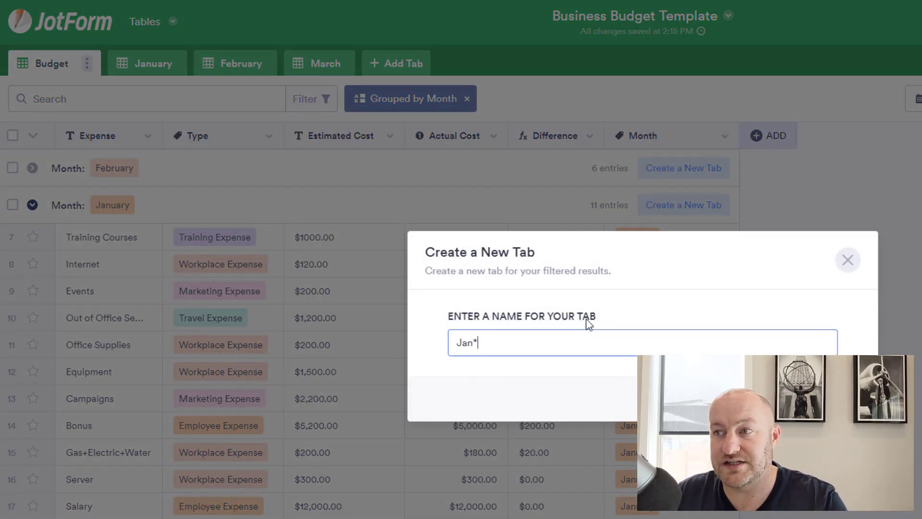
key(Return)
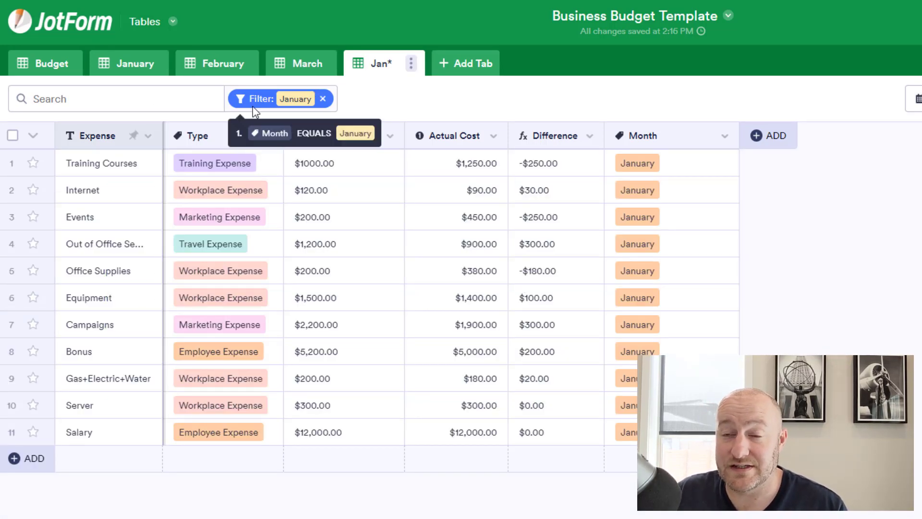
Delete the Jan* tab and confirm the deletion
click(411, 64)
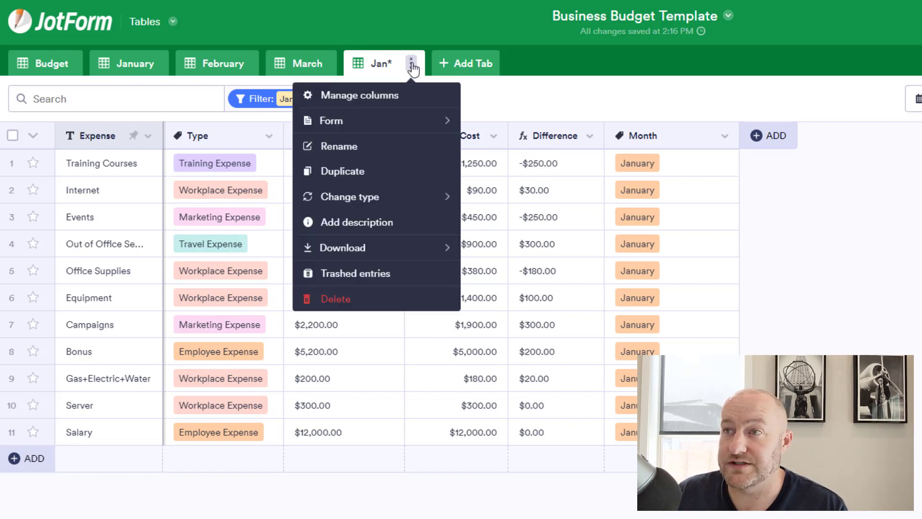
click(329, 299)
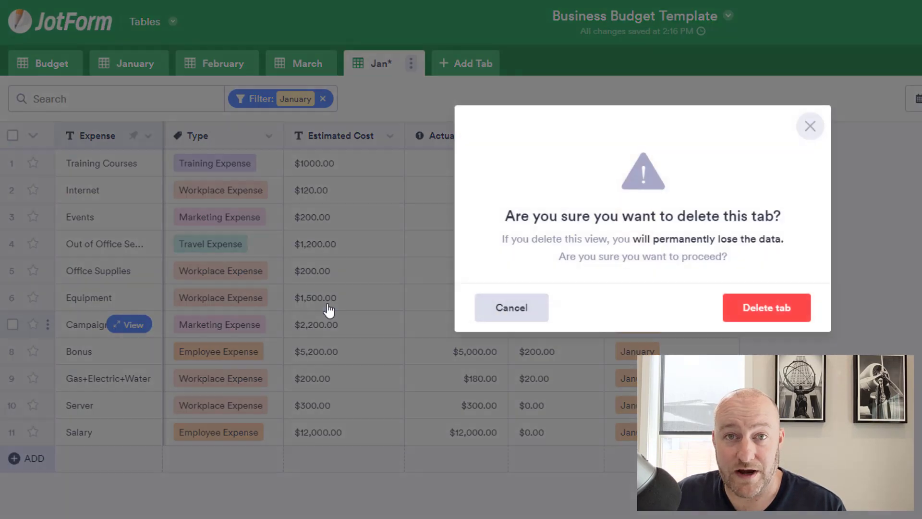
click(767, 309)
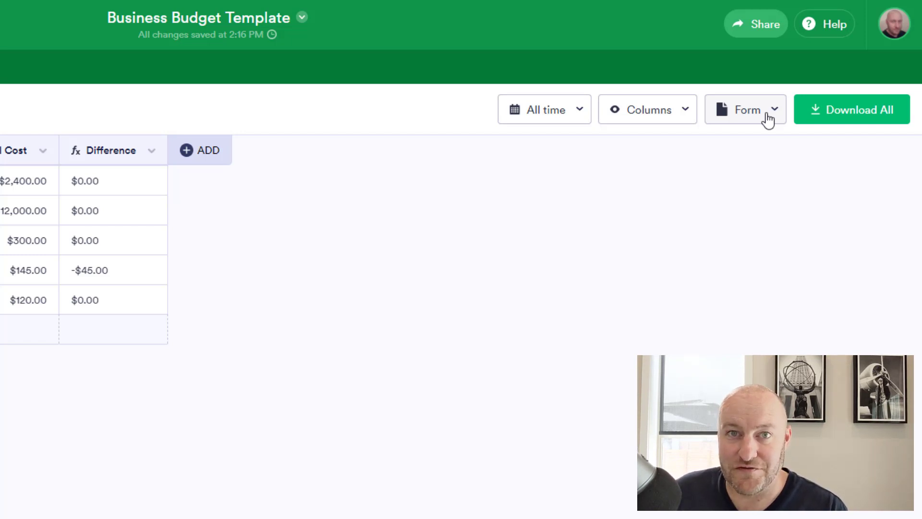
Open the linked form's menu to view the Monthly Business Expense Report Form
click(767, 119)
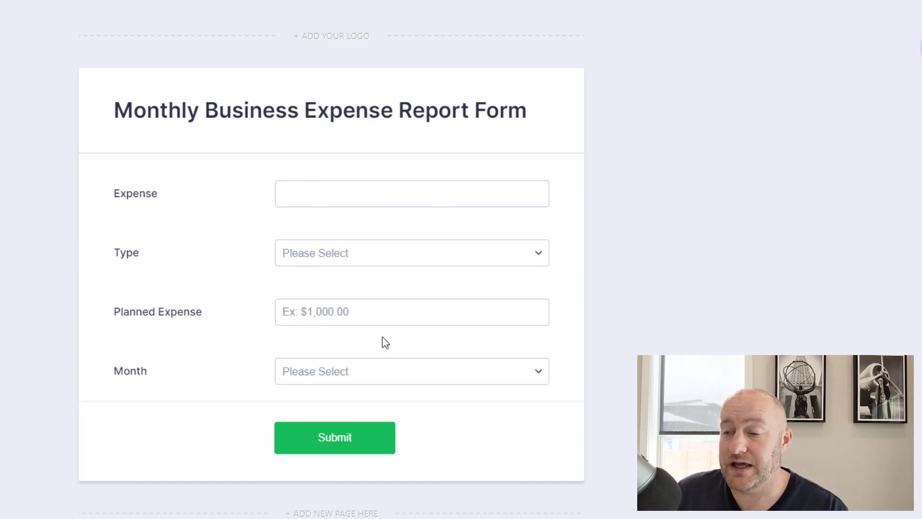
Select the Month question, then go to the form's Publish options
click(324, 375)
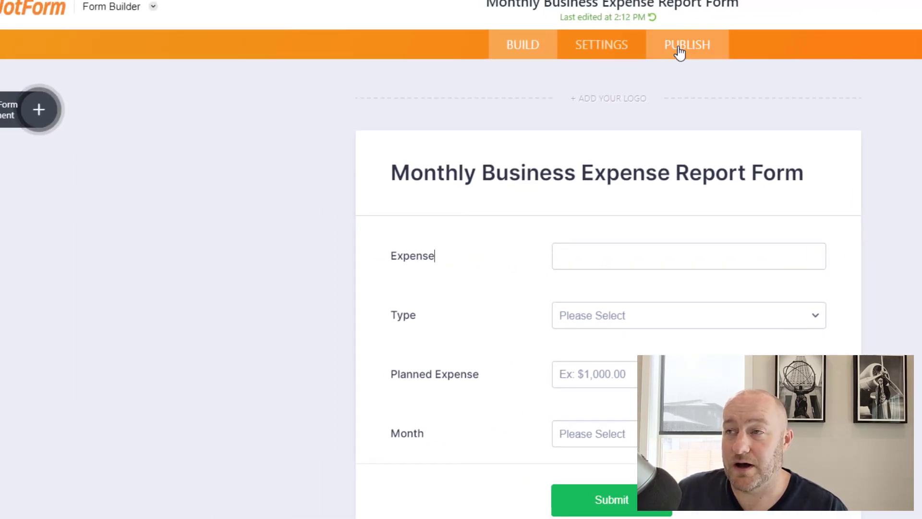
click(680, 53)
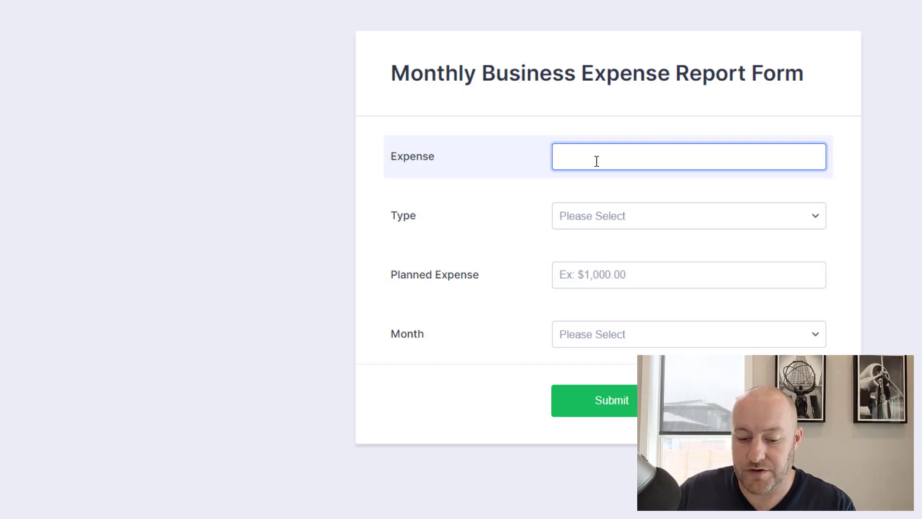
Submit Software as a Training Expense with 500 planned for March
text(ware)
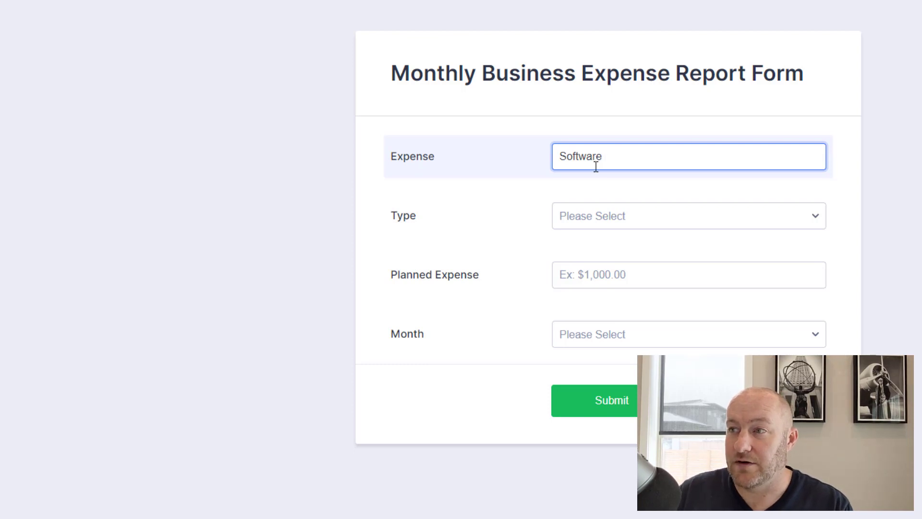
click(592, 206)
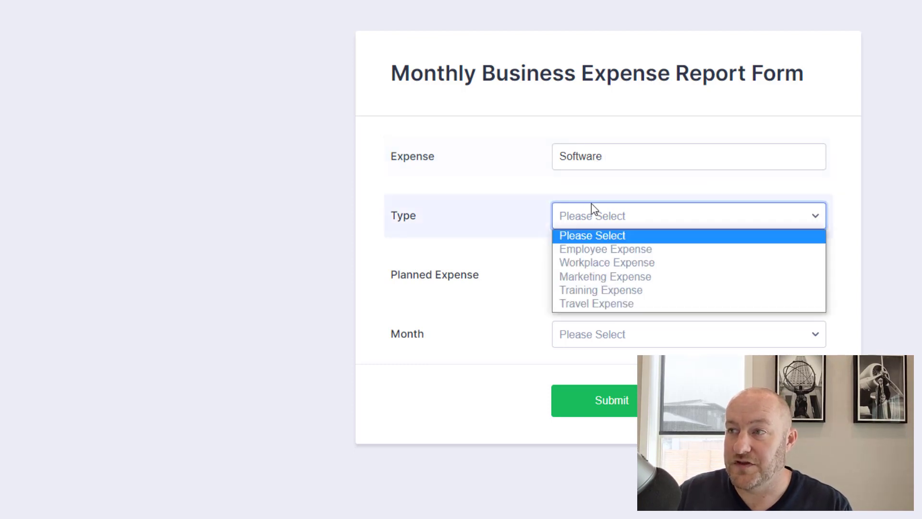
click(580, 289)
click(593, 275)
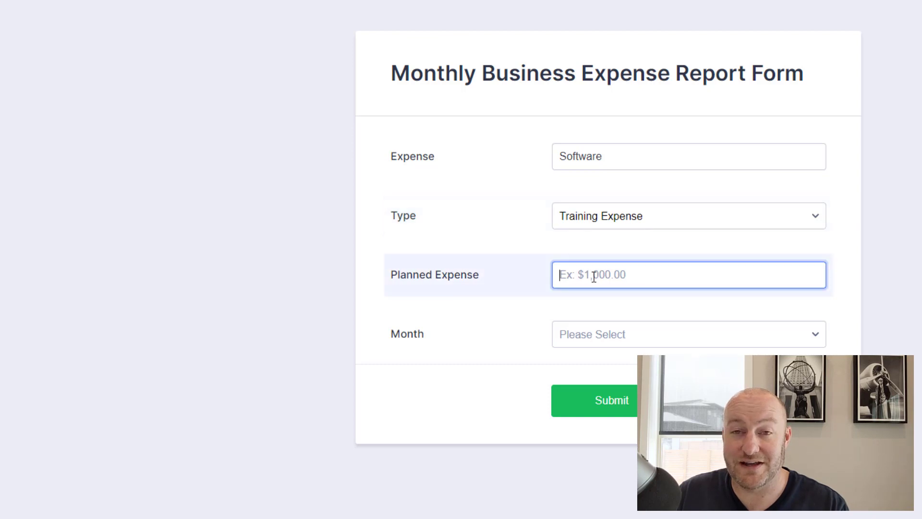
text(500)
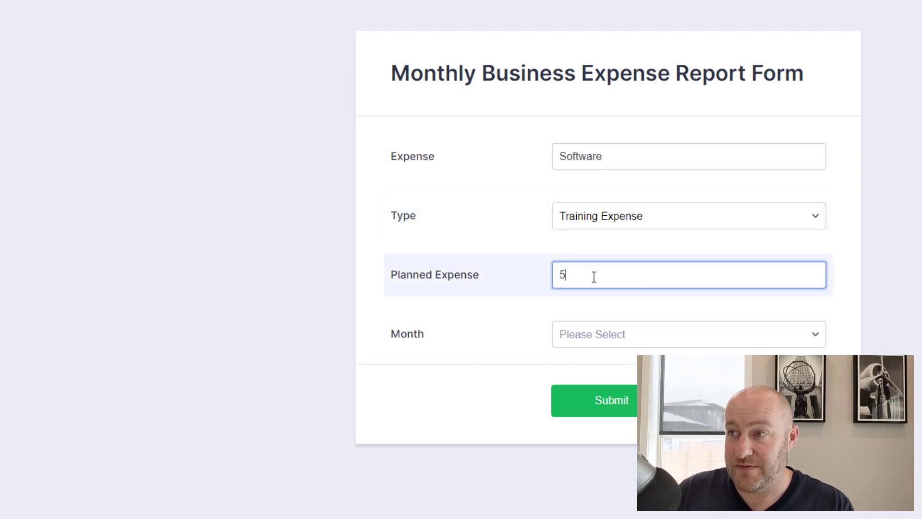
key(Tab)
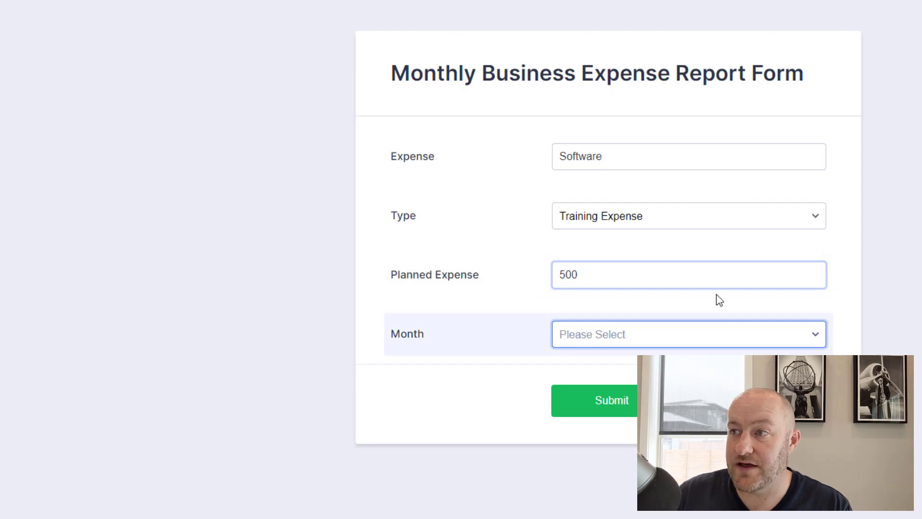
click(660, 332)
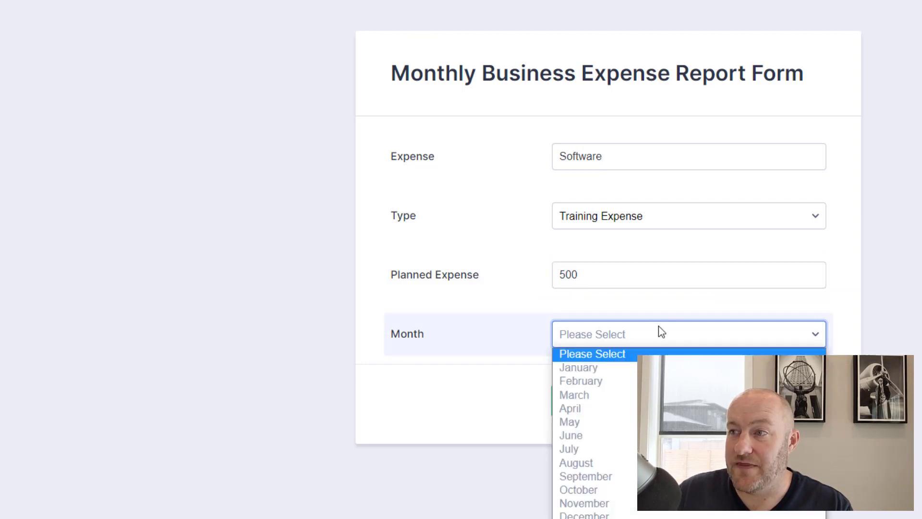
click(575, 393)
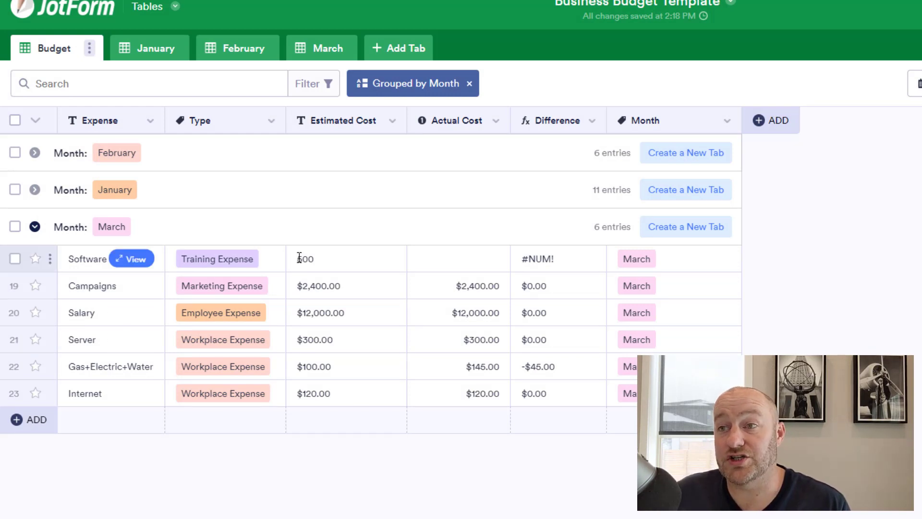
Inspect the Software record's 500 estimated cost and its #NUM! Difference
click(75, 258)
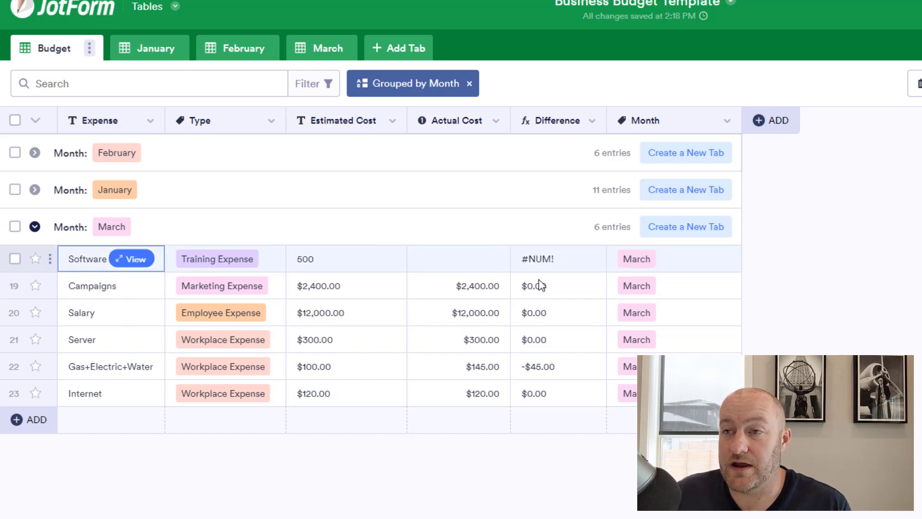
click(347, 261)
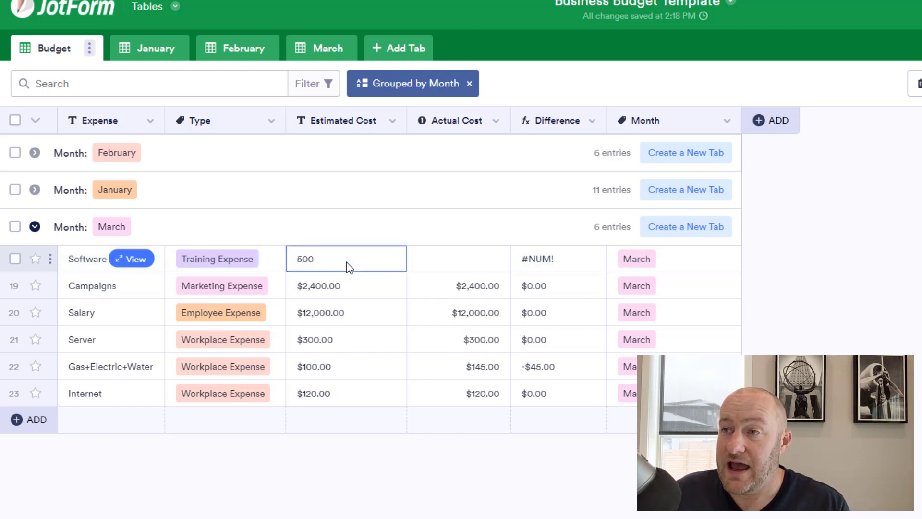
click(543, 261)
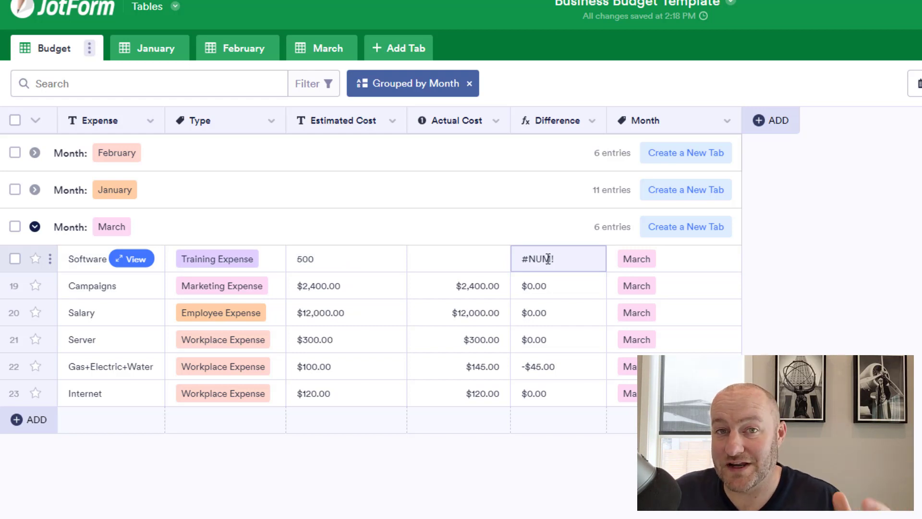
Enter 450 as Software's Actual Cost and confirm the $50.00 Difference
click(470, 267)
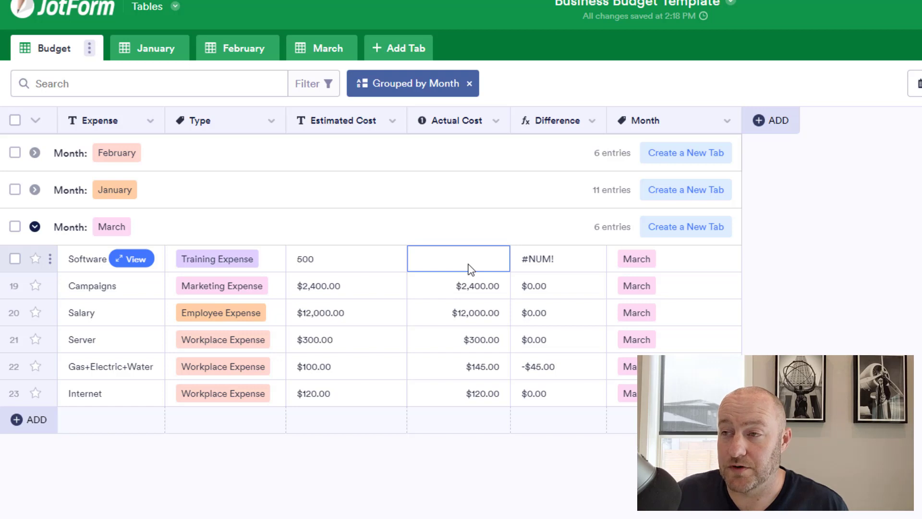
text(450)
key(Return)
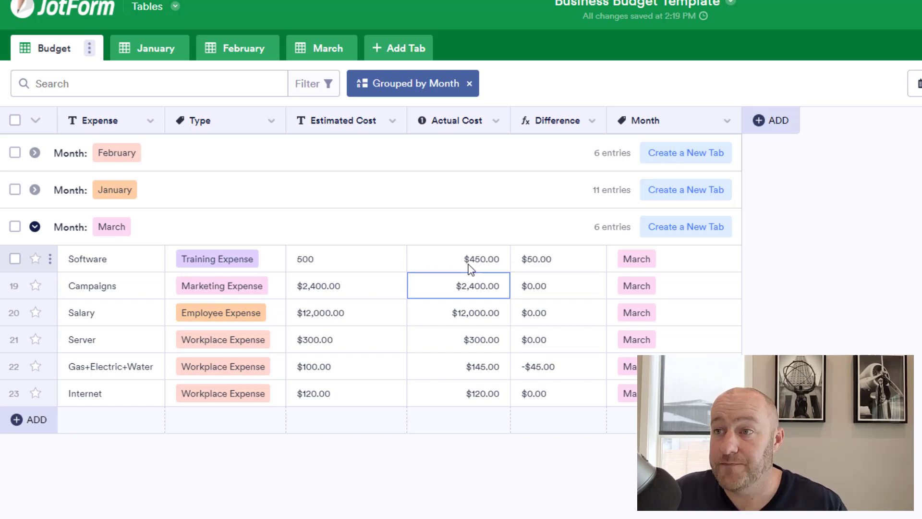
click(469, 264)
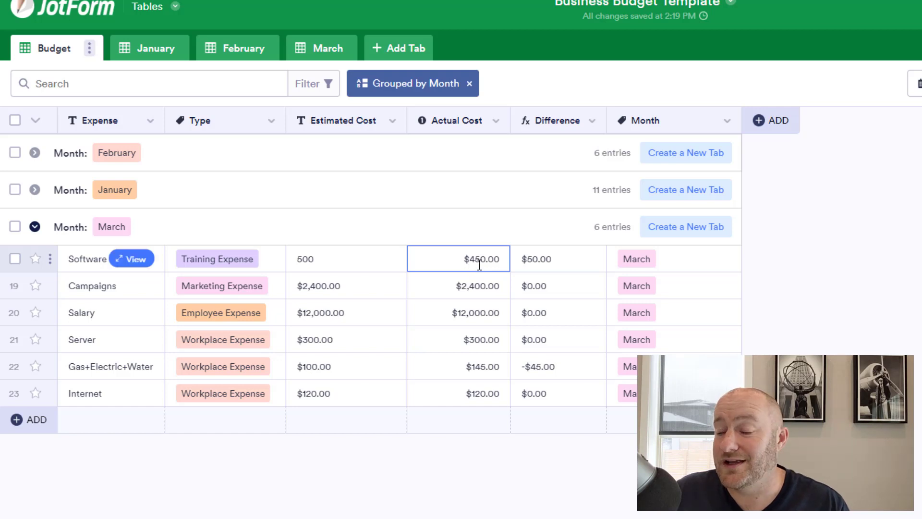
click(549, 262)
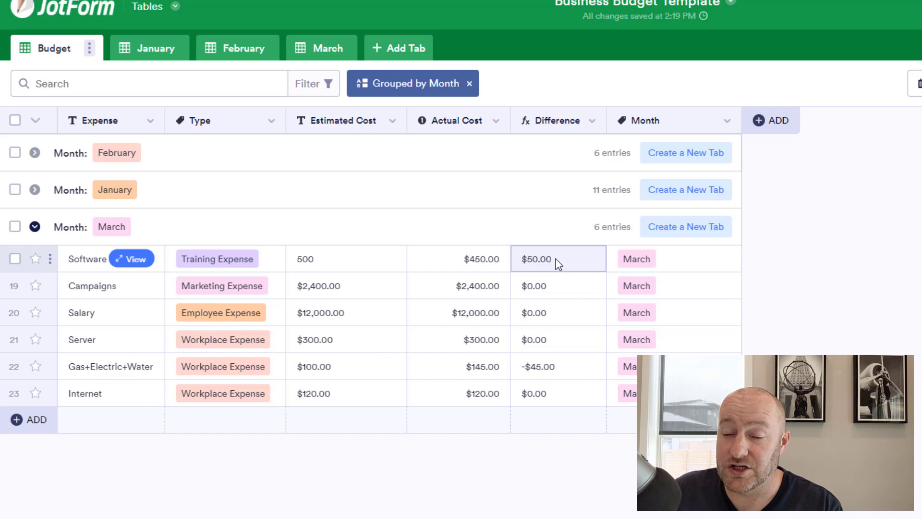
Change the Software record's estimated cost to $500 and bring up the Estimated Cost column menu
double_click(297, 262)
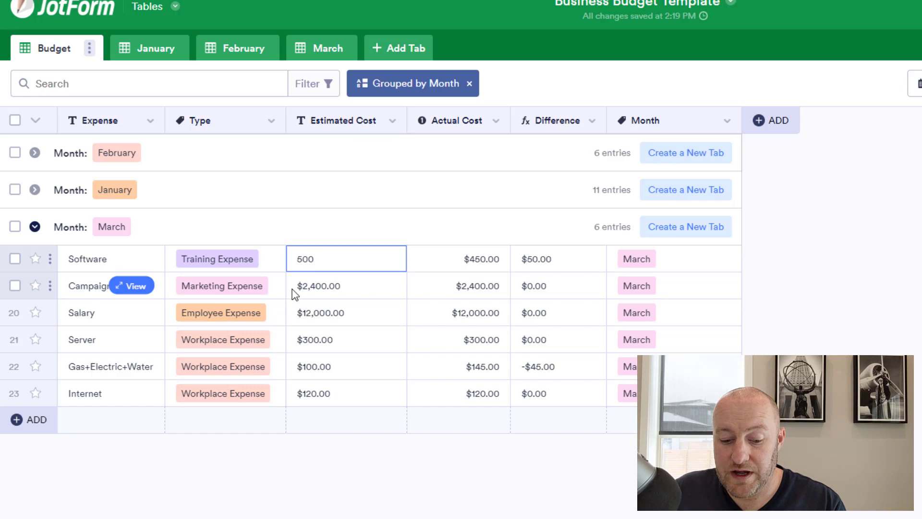
text($)
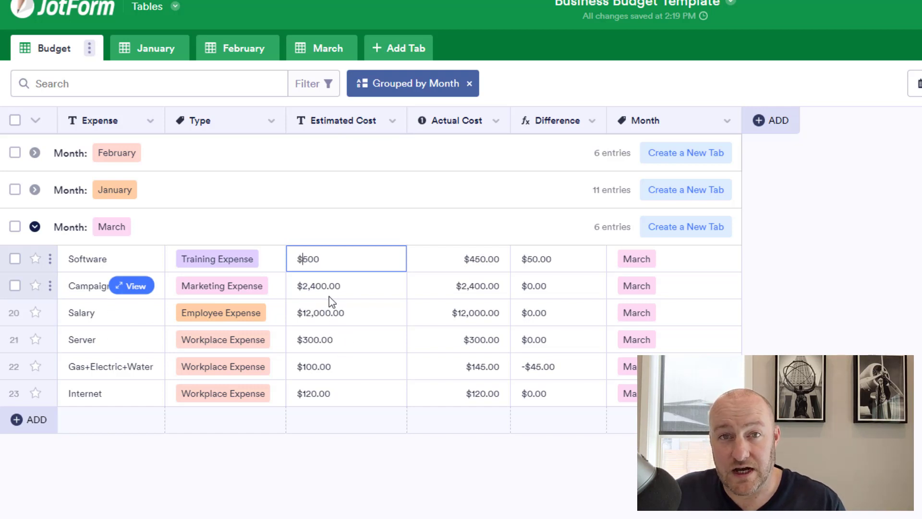
click(391, 123)
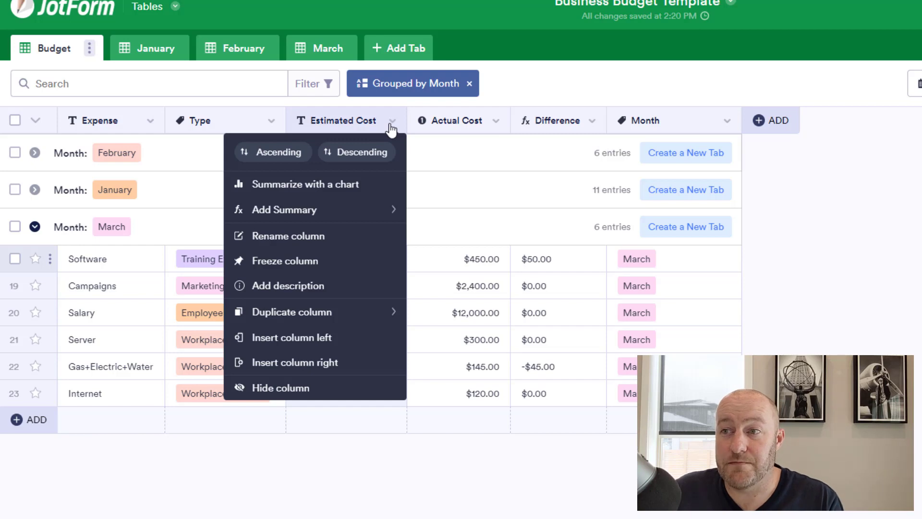
Insert an 'Est. Cost' number column right of Estimated Cost, using 1.00 precision and United States Dollar currency
click(281, 368)
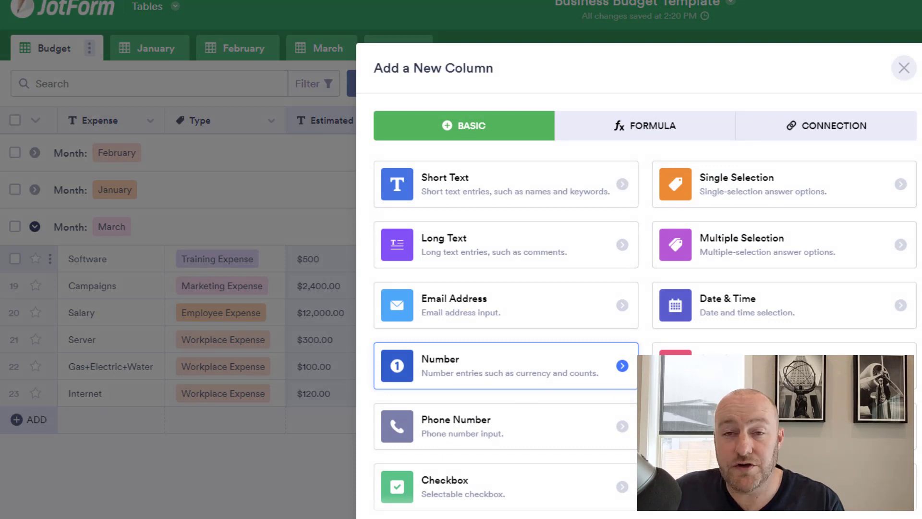
click(622, 365)
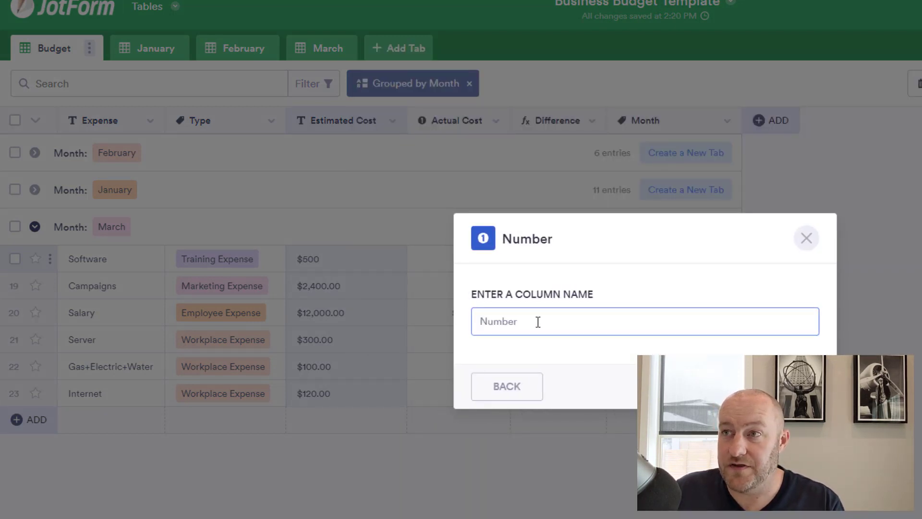
text(Est)
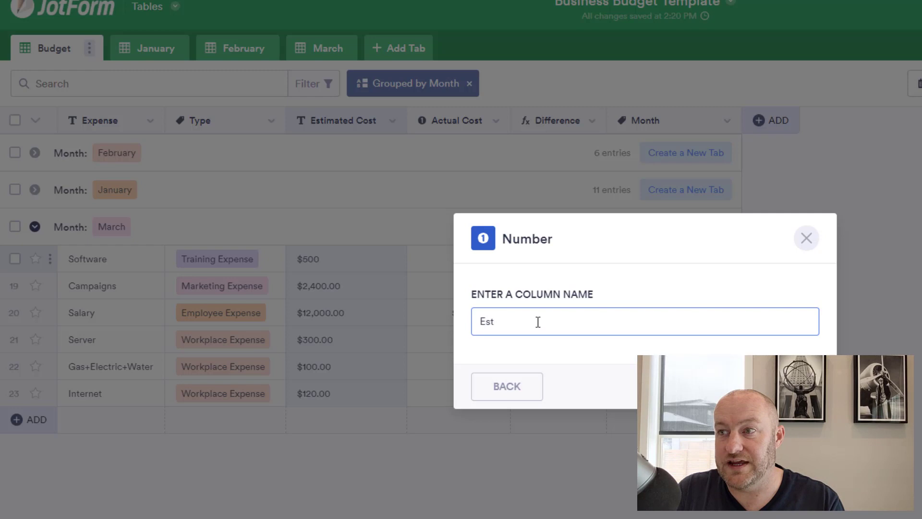
text(. Cost)
key(Return)
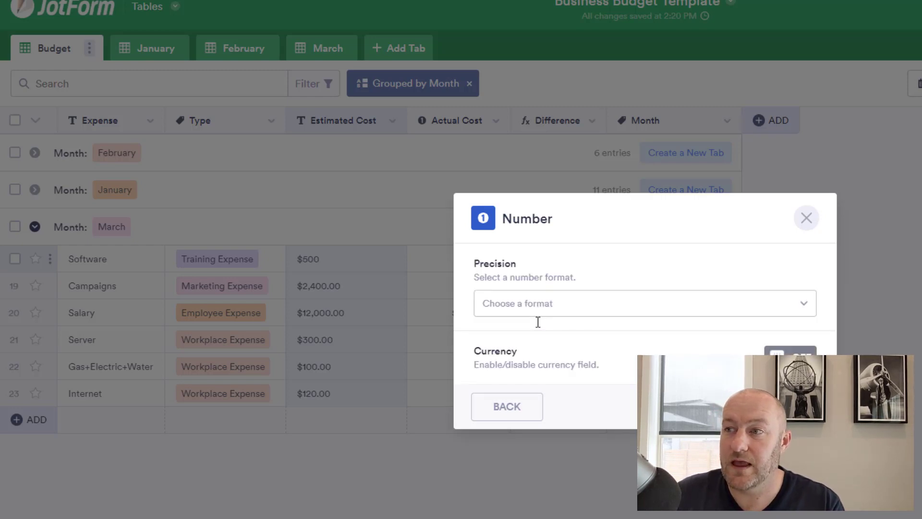
click(537, 312)
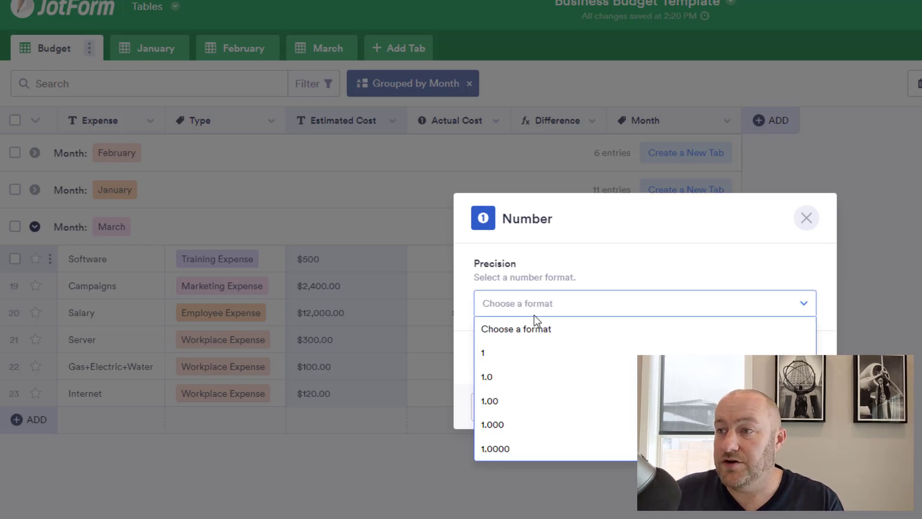
click(500, 408)
click(772, 342)
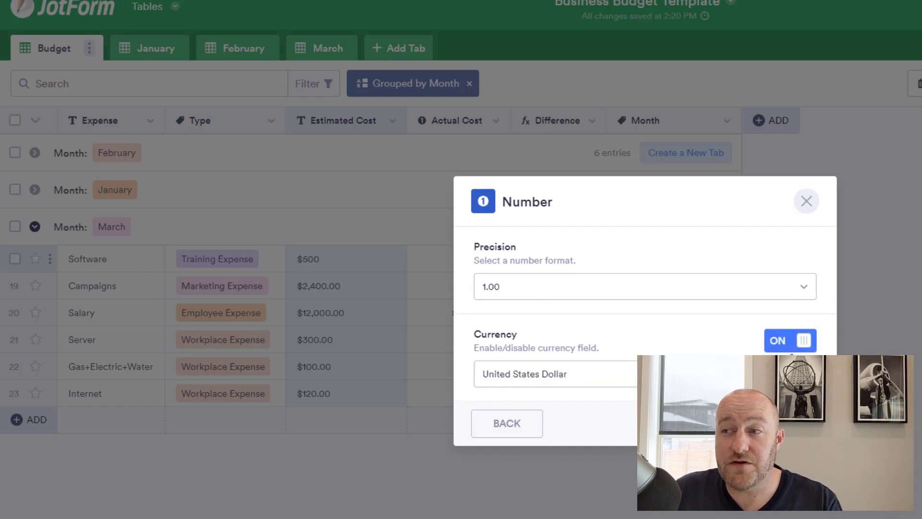
click(602, 377)
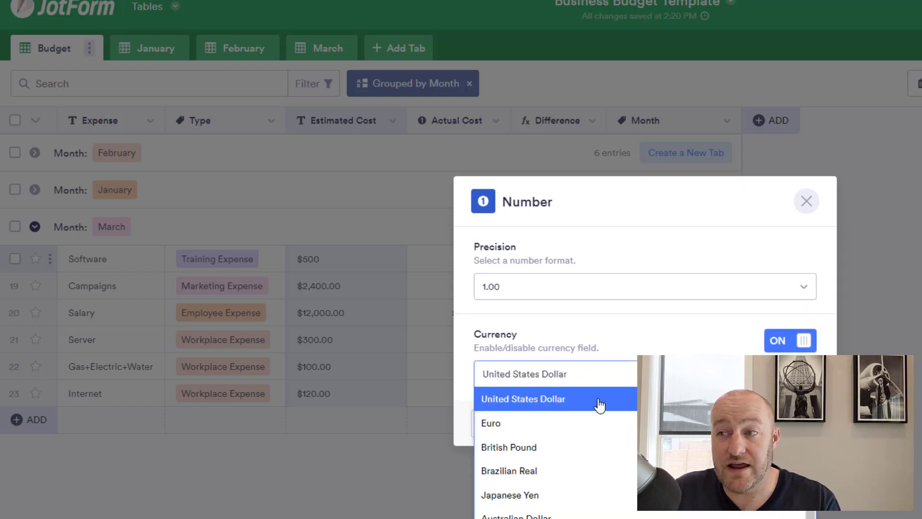
click(529, 400)
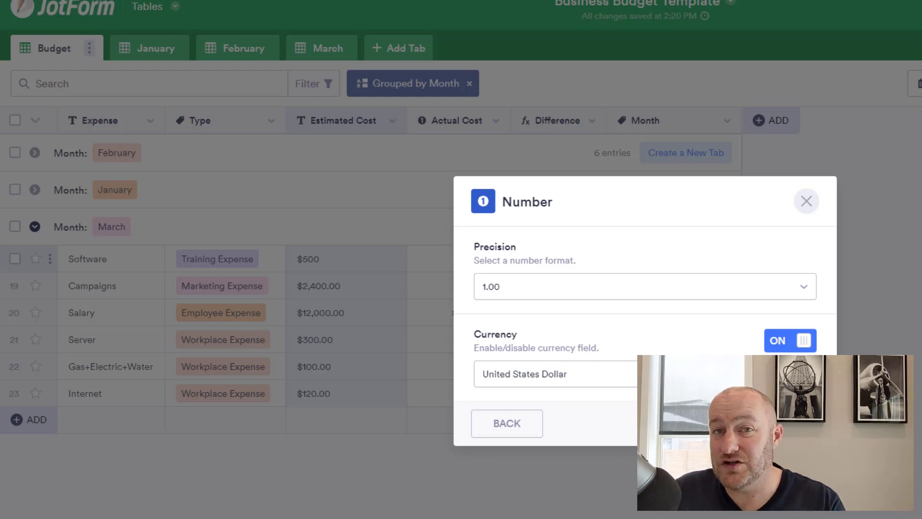
click(787, 423)
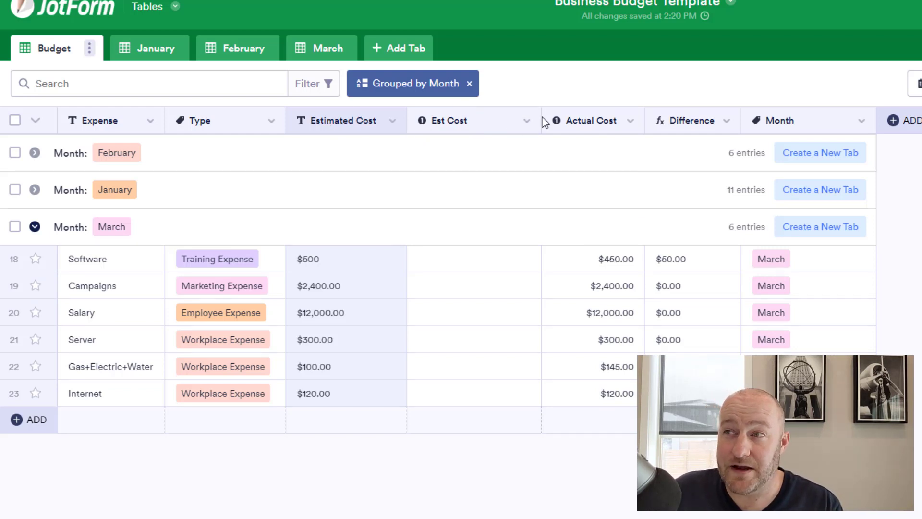
Delete the Est Cost column and confirm the deletion
click(527, 122)
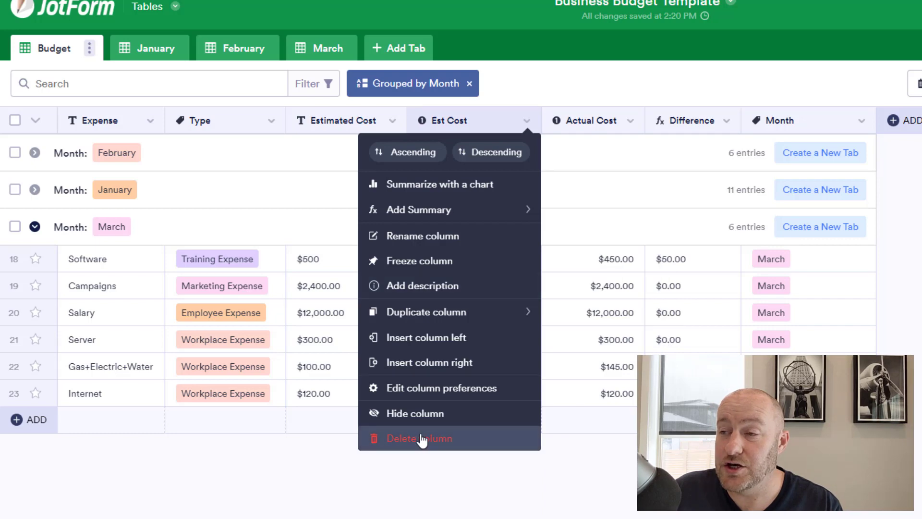
click(424, 437)
click(738, 290)
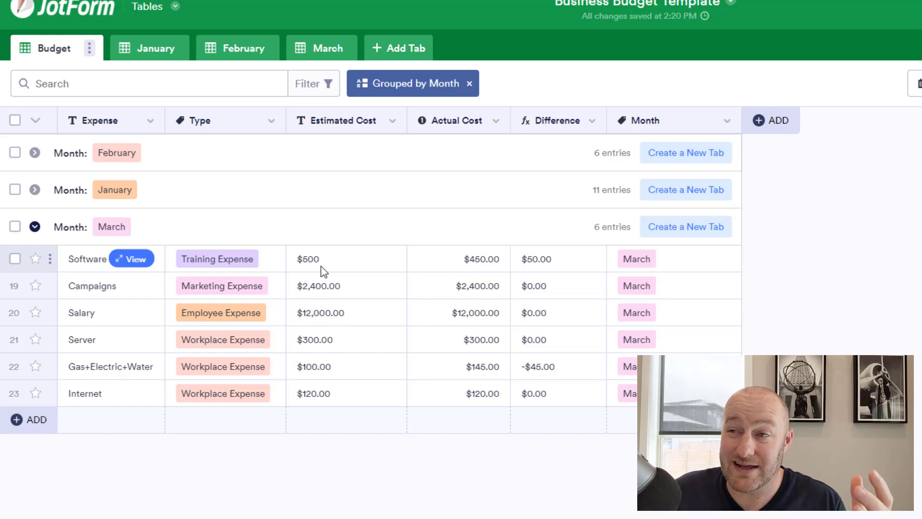
Select the March estimated costs, the $450.00 actual cost, and finally all March Difference values in rows 18–23
drag(319, 270, 330, 395)
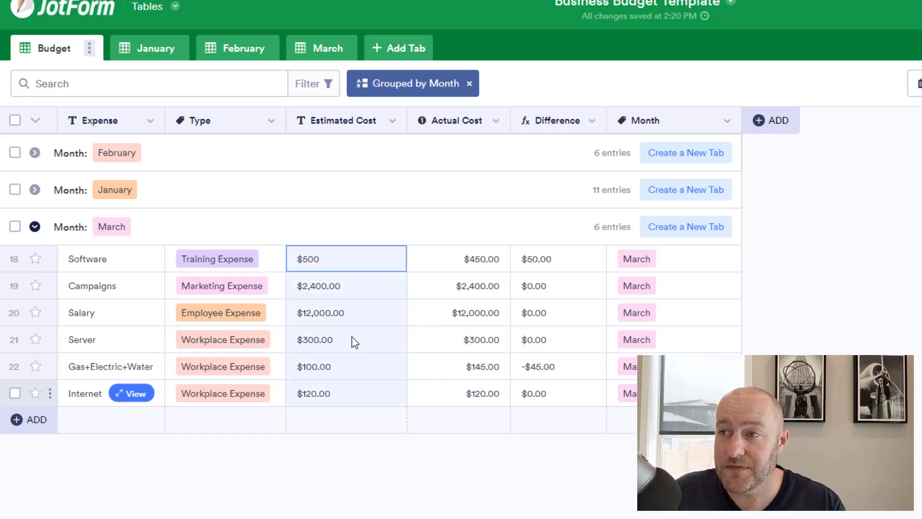
click(469, 267)
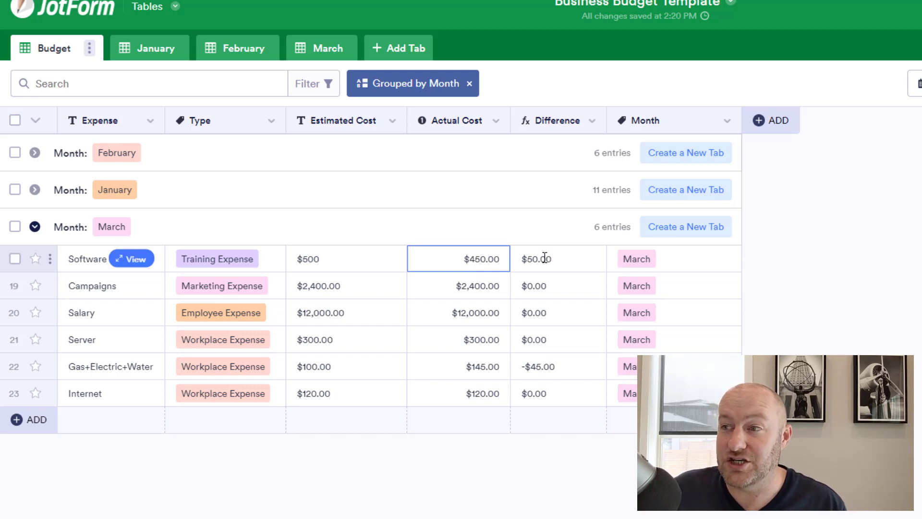
drag(543, 259, 539, 402)
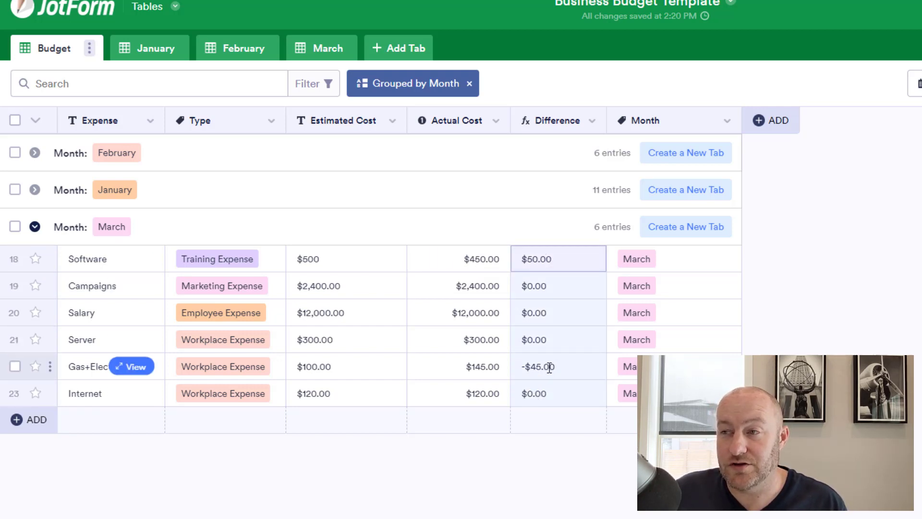
click(546, 262)
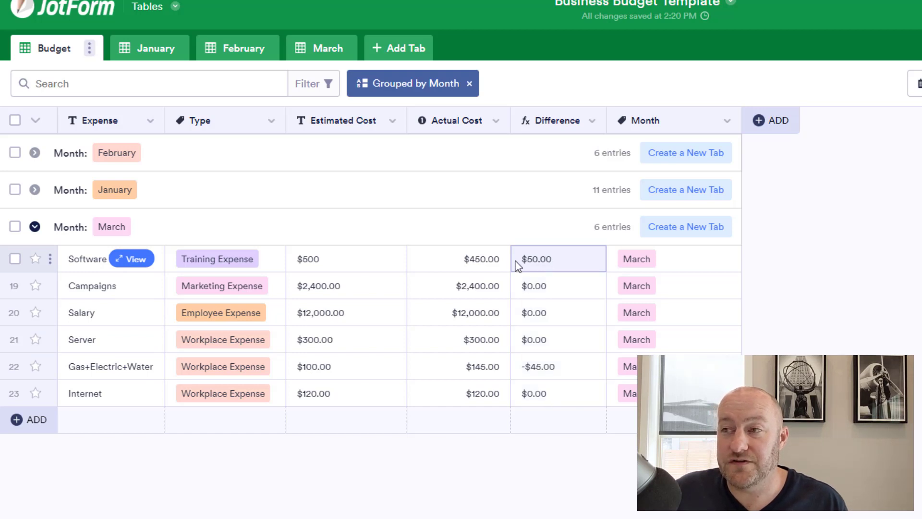
click(551, 366)
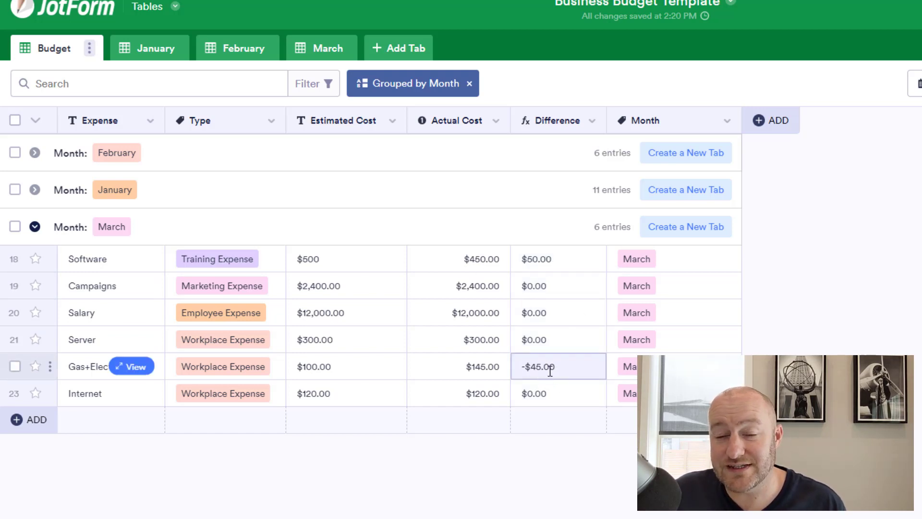
drag(546, 260, 557, 399)
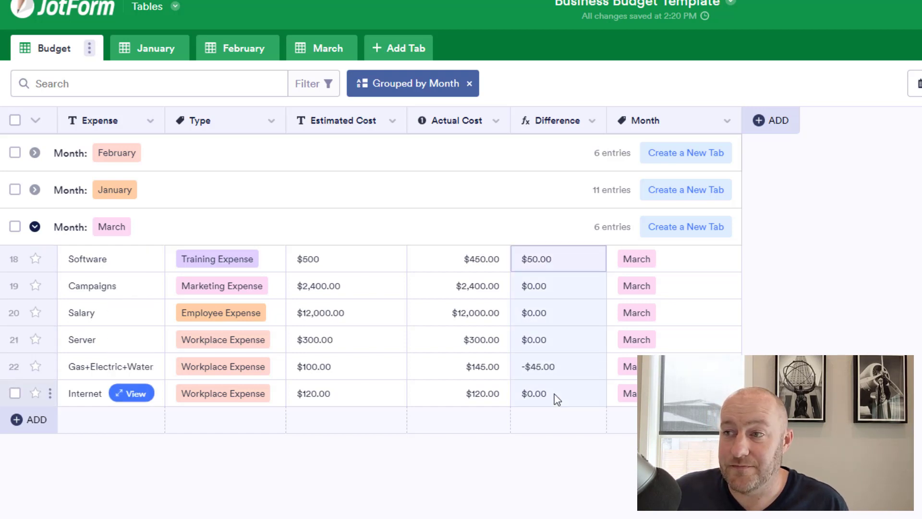